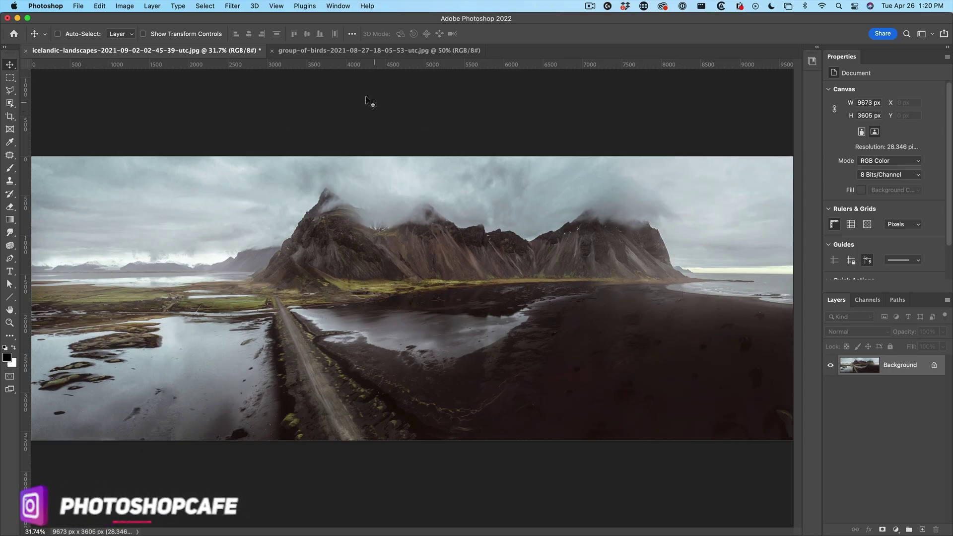
Switch to the group-of-birds photo showing four birds against an orange sky
{"action": "left_click", "coordinate": [359, 51]}
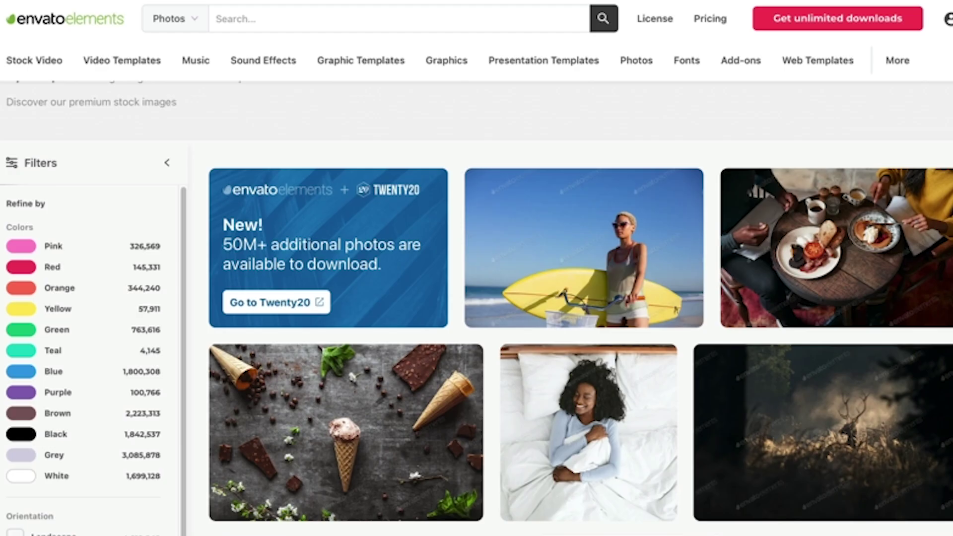
{"action": "scroll", "coordinate": [576, 308], "scroll_direction": "down", "scroll_amount": 4}
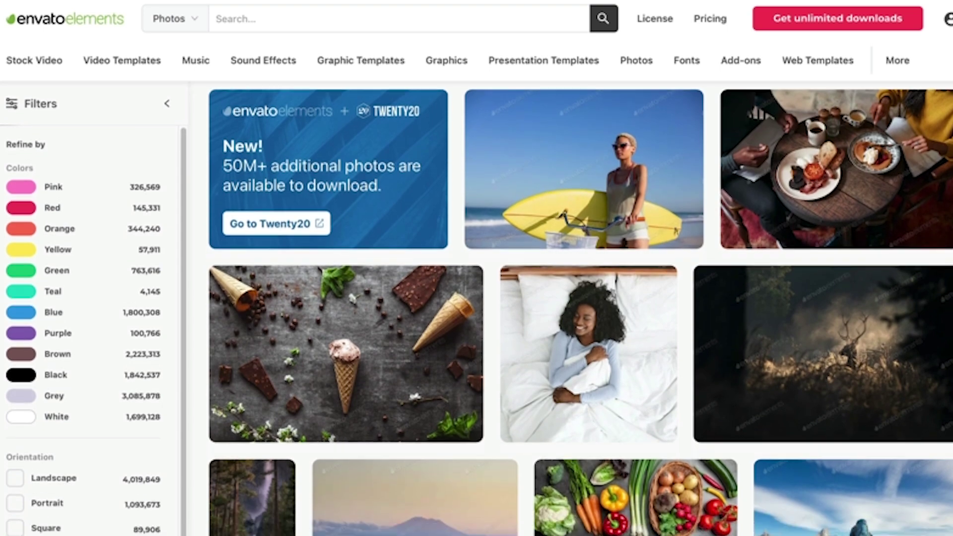
Browse the Envato Elements Photos, Graphic Templates, Stock Video and Add-ons listings
{"action": "scroll", "coordinate": [580, 308], "scroll_direction": "down", "scroll_amount": 13}
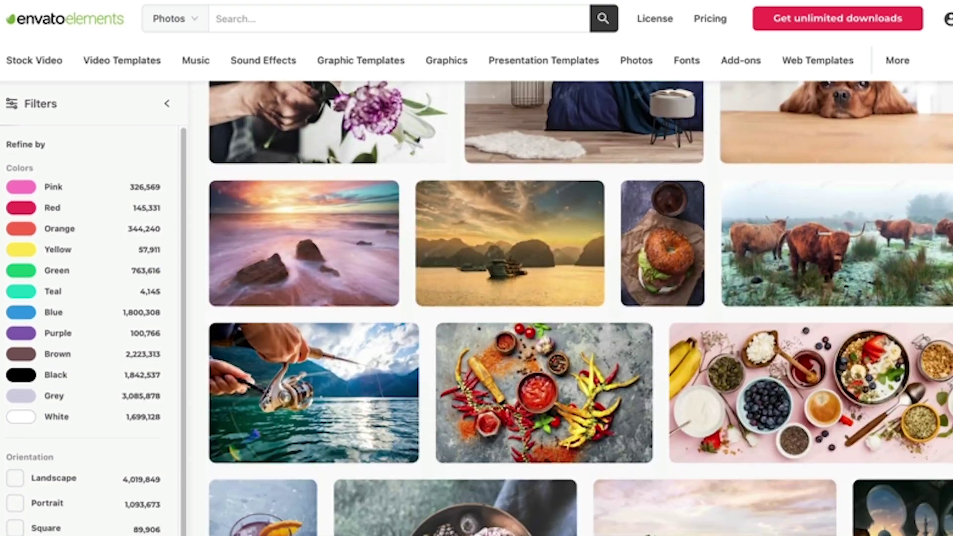
{"action": "scroll", "coordinate": [580, 307], "scroll_direction": "down", "scroll_amount": 14}
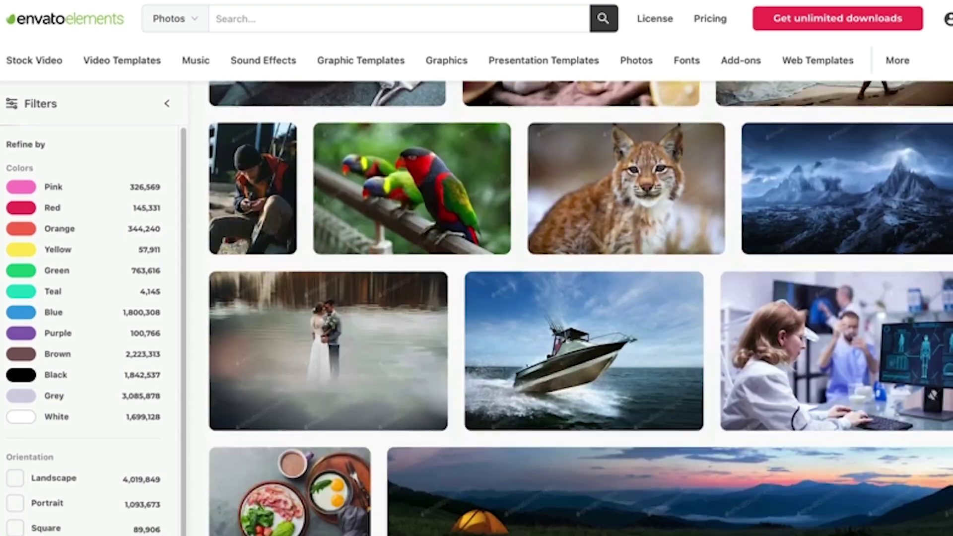
{"action": "scroll", "coordinate": [581, 308], "scroll_direction": "down", "scroll_amount": 14}
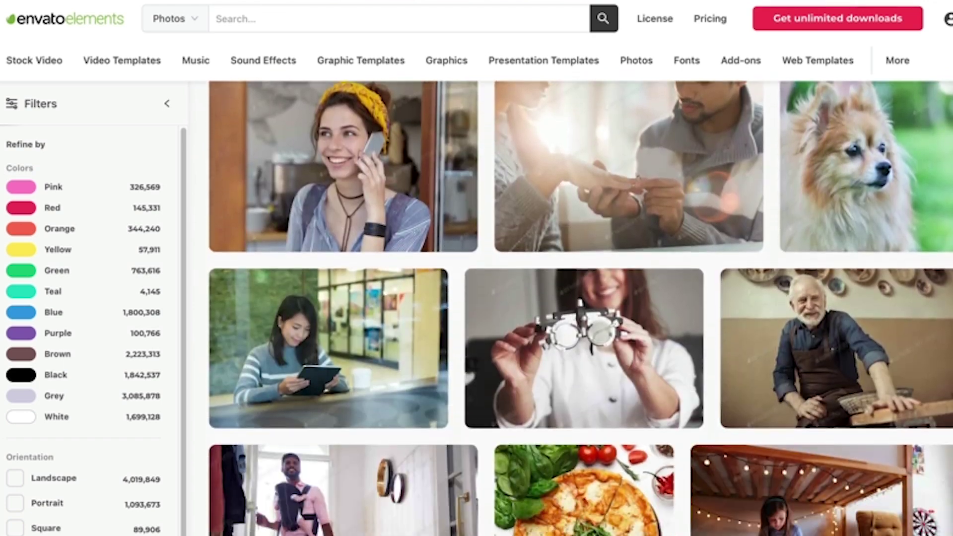
{"action": "scroll", "coordinate": [580, 308], "scroll_direction": "down", "scroll_amount": 7}
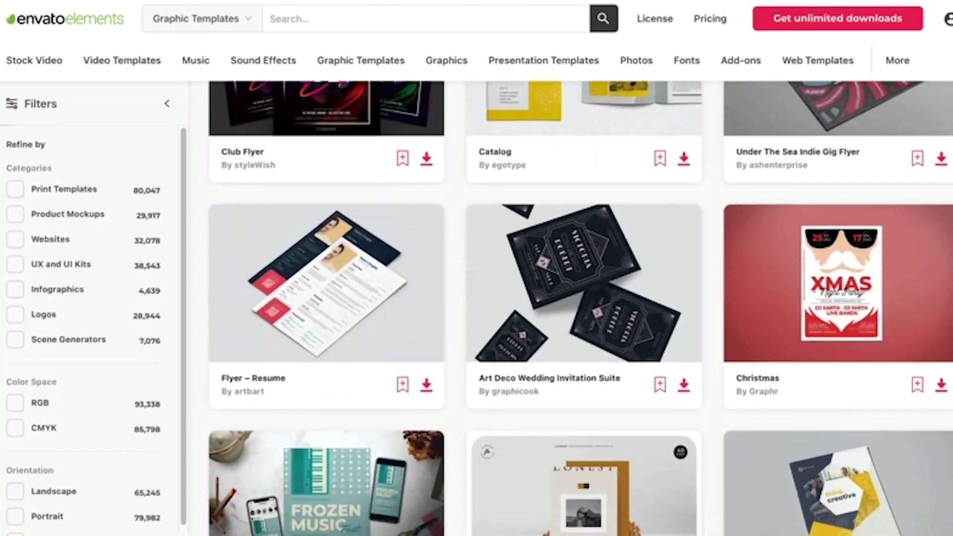
{"action": "scroll", "coordinate": [580, 308], "scroll_direction": "down", "scroll_amount": 4}
{"action": "scroll", "coordinate": [580, 308], "scroll_direction": "down", "scroll_amount": 17}
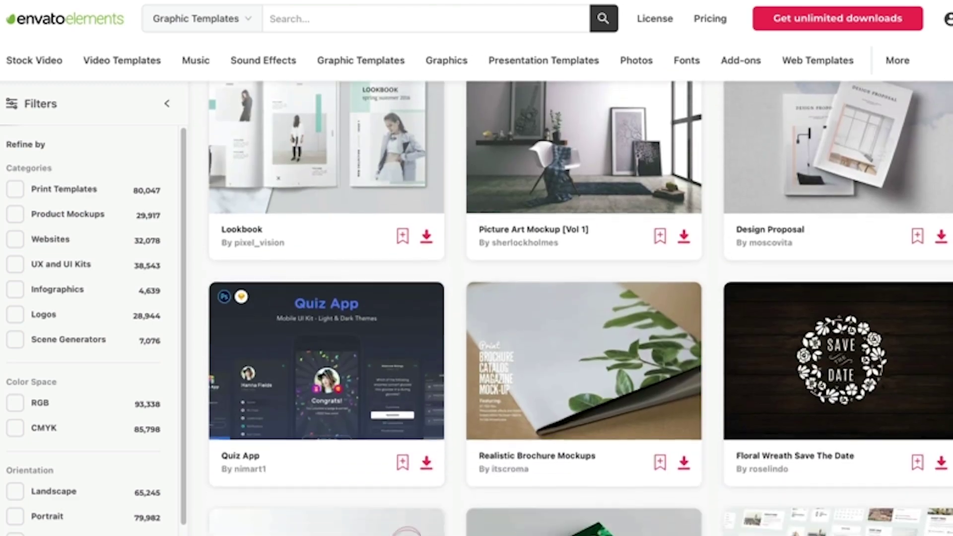
{"action": "scroll", "coordinate": [543, 219], "scroll_direction": "down", "scroll_amount": 10}
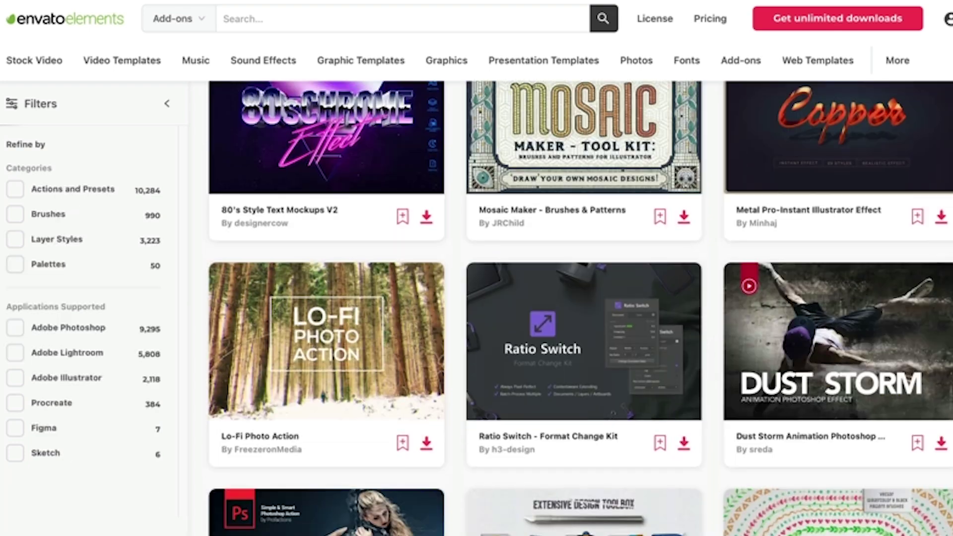
{"action": "scroll", "coordinate": [580, 308], "scroll_direction": "down", "scroll_amount": 3}
{"action": "scroll", "coordinate": [580, 308], "scroll_direction": "up", "scroll_amount": 2}
{"action": "scroll", "coordinate": [580, 308], "scroll_direction": "up", "scroll_amount": 1}
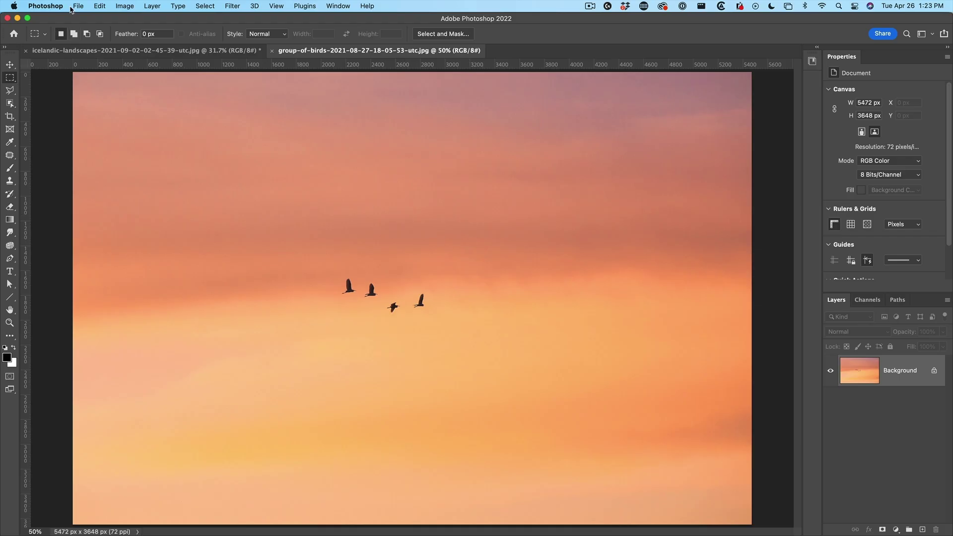
{"action": "left_click", "coordinate": [74, 7]}
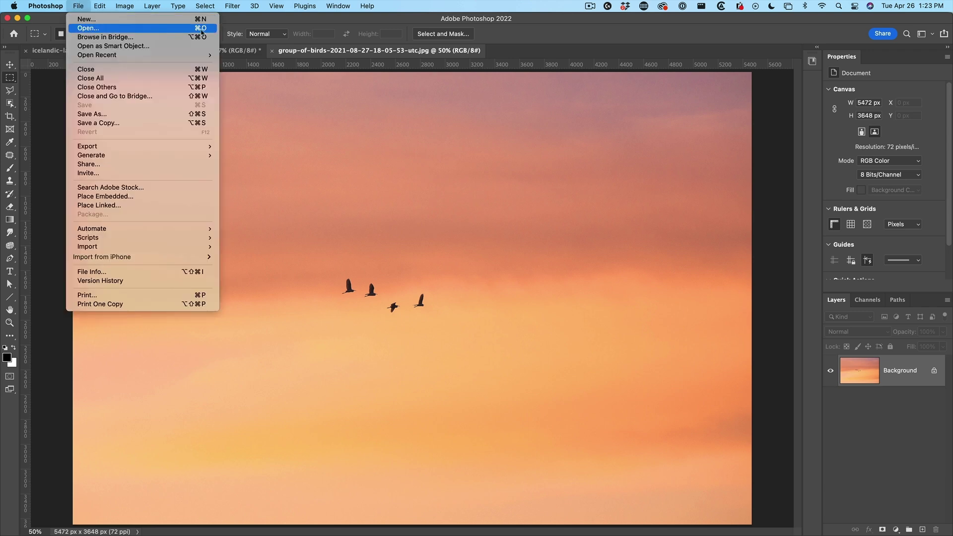
Dismiss the File menu and show the Marquee tool's other selection shapes
{"action": "left_click", "coordinate": [402, 257]}
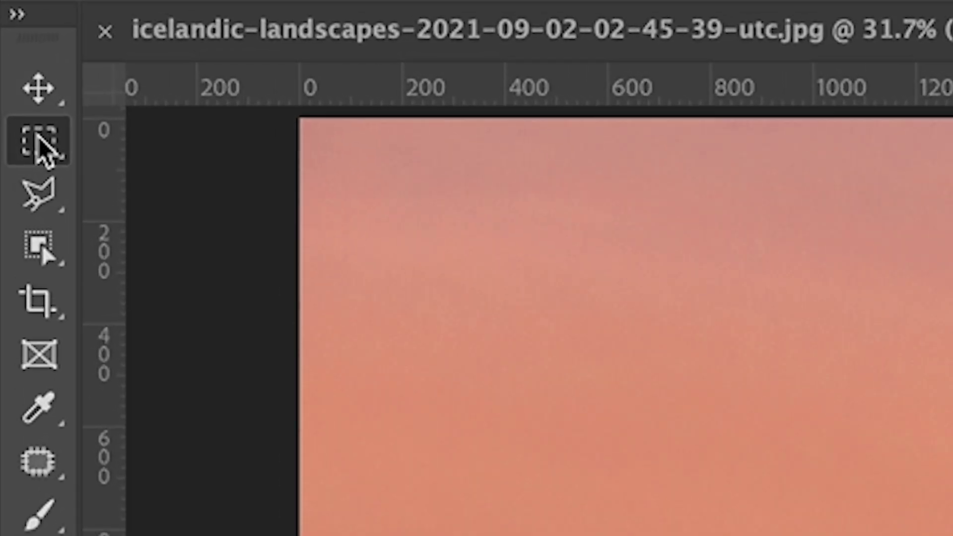
{"action": "left_click", "coordinate": [11, 77]}
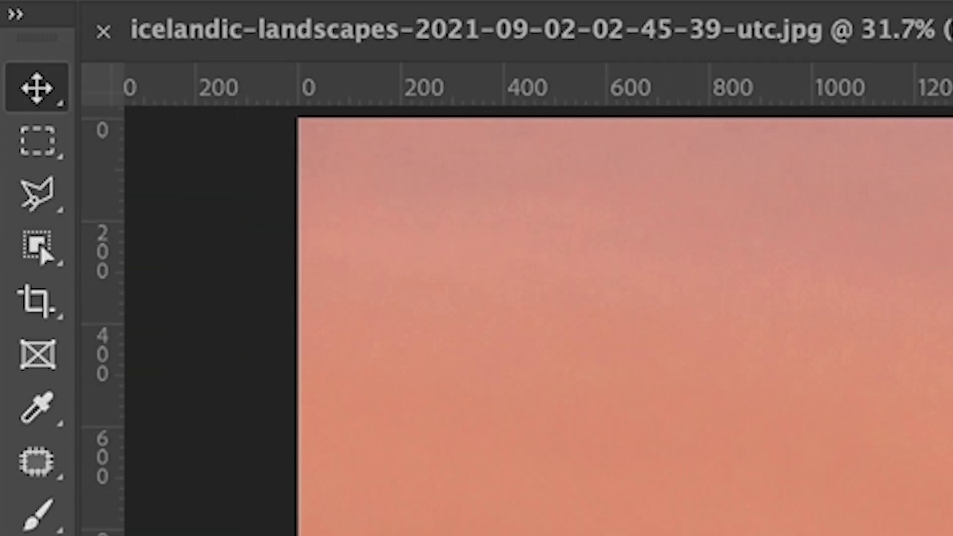
Drag the selected four-bird patch into the Iceland landscape document
{"action": "left_click_drag", "start_coordinate": [952, 535], "coordinate": [952, 535]}
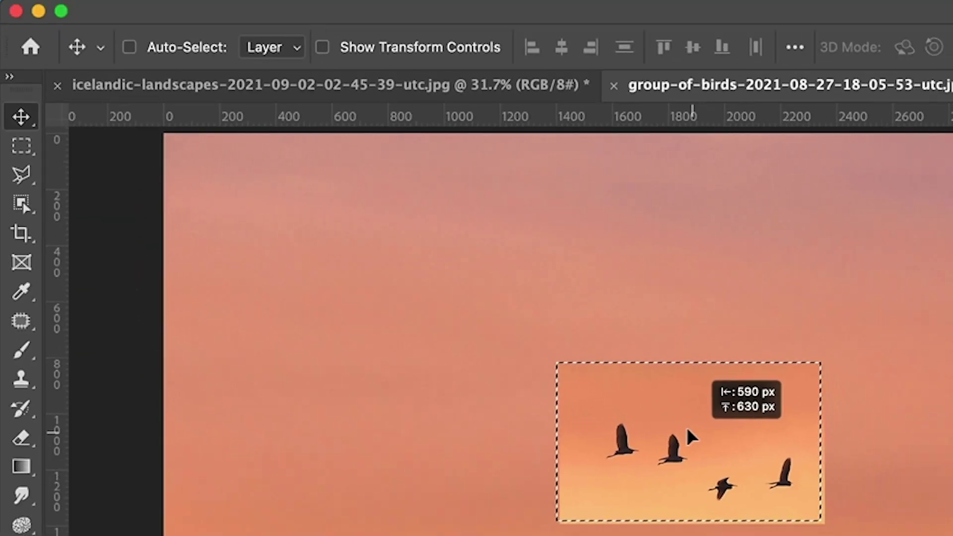
{"action": "left_click_drag", "start_coordinate": [679, 424], "coordinate": [554, 354]}
{"action": "left_click_drag", "start_coordinate": [616, 470], "coordinate": [655, 531]}
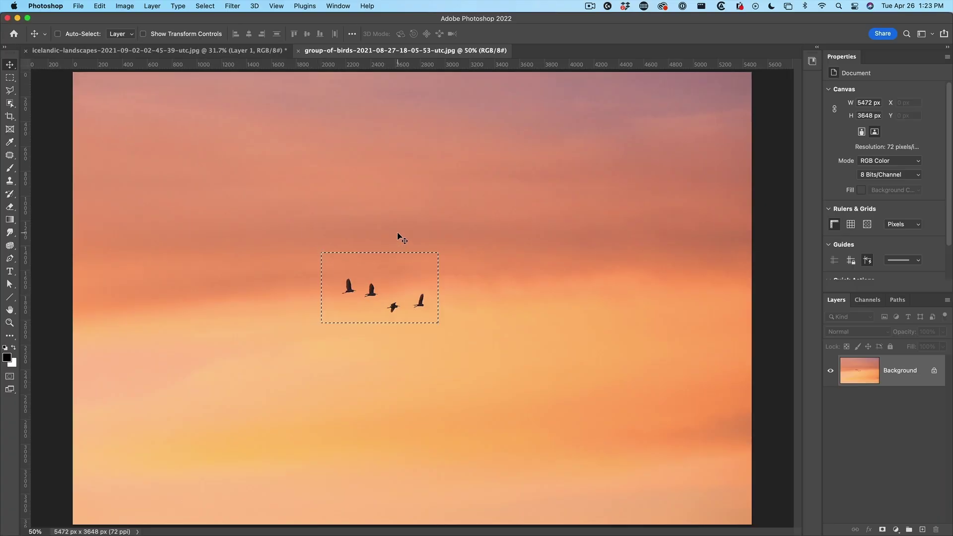
Deselect, close the birds document, and move Layer 1 up into the cloudy sky
{"action": "key", "text": "super+d"}
{"action": "key", "text": "super+w"}
{"action": "left_click_drag", "start_coordinate": [209, 242], "coordinate": [207, 218]}
{"action": "scroll", "coordinate": [207, 218], "scroll_direction": "up", "scroll_amount": 5}
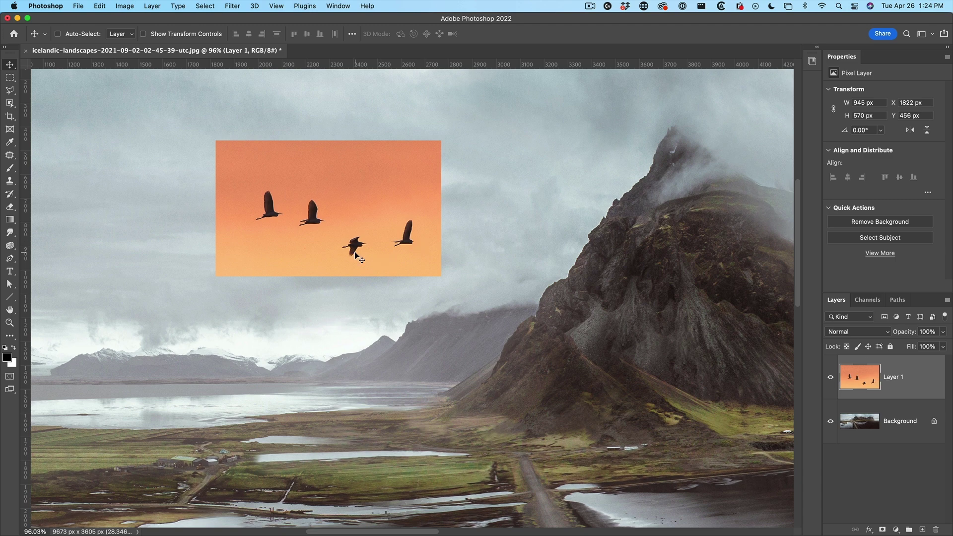
Desaturate Layer 1 via Image > Adjustments so the orange patch turns grey
{"action": "left_click", "coordinate": [127, 6]}
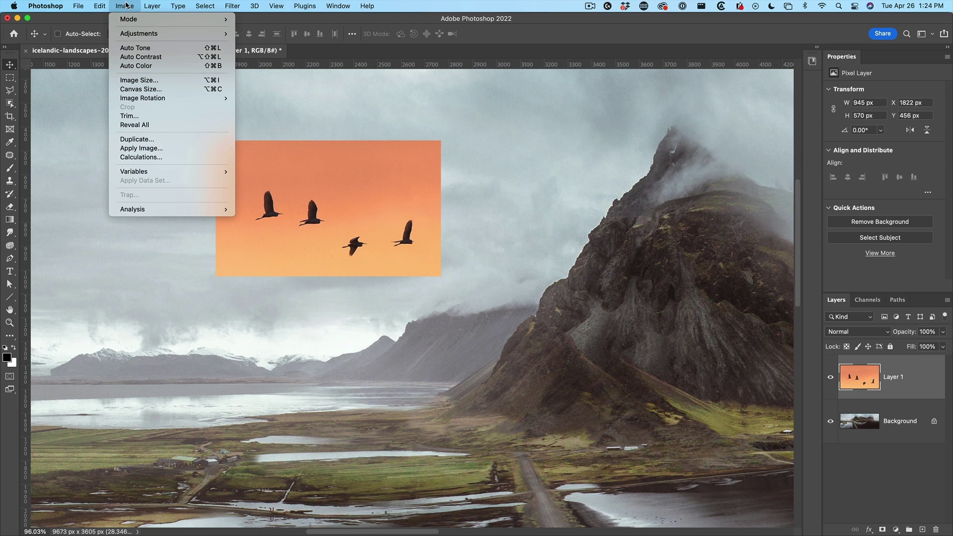
{"action": "mouse_move", "coordinate": [135, 33]}
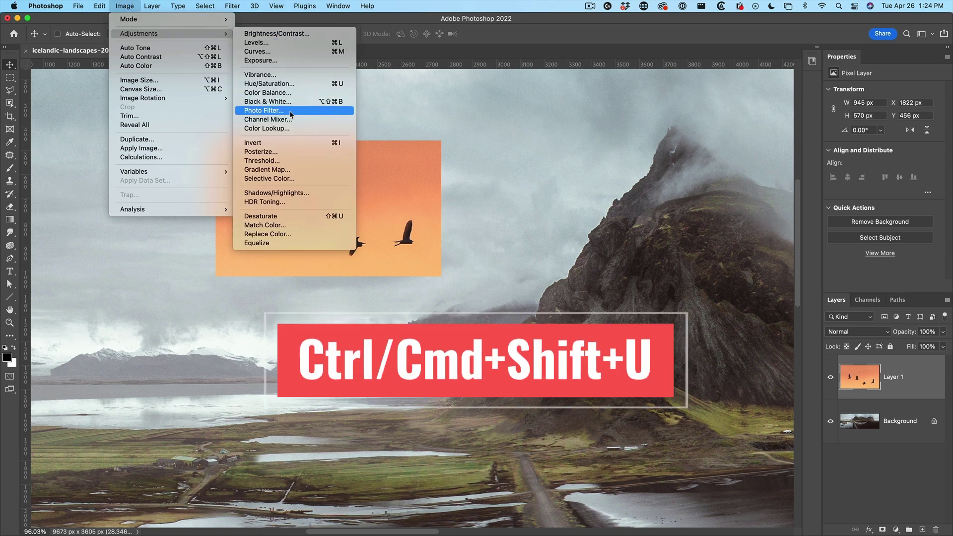
{"action": "left_click", "coordinate": [310, 219]}
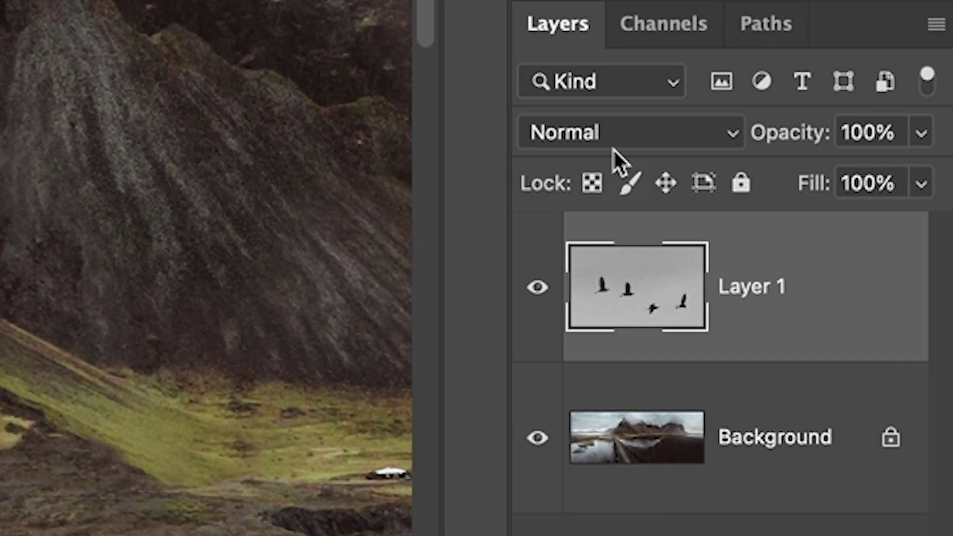
Set Layer 1's blend mode to Darken in the Layers panel
{"action": "left_click", "coordinate": [853, 333]}
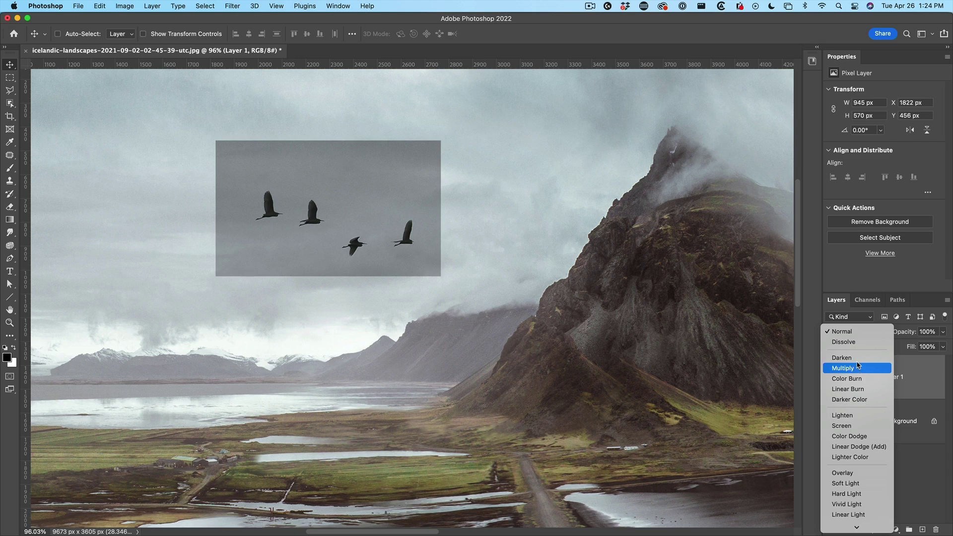
{"action": "left_click", "coordinate": [857, 360]}
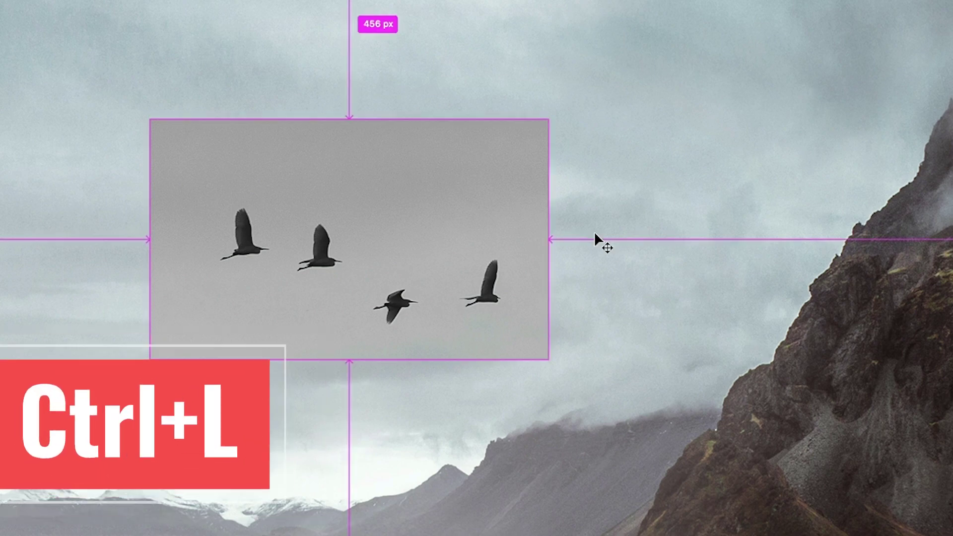
Apply Levels to the bird layer with white input 198, leaving only the birds visible
{"action": "key", "text": "ctrl+l"}
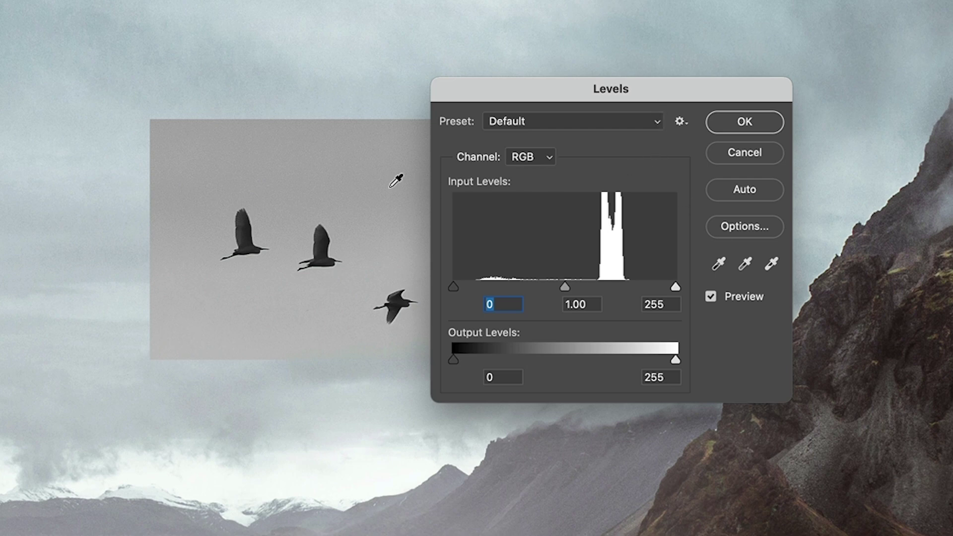
{"action": "left_click_drag", "start_coordinate": [528, 100], "coordinate": [655, 94]}
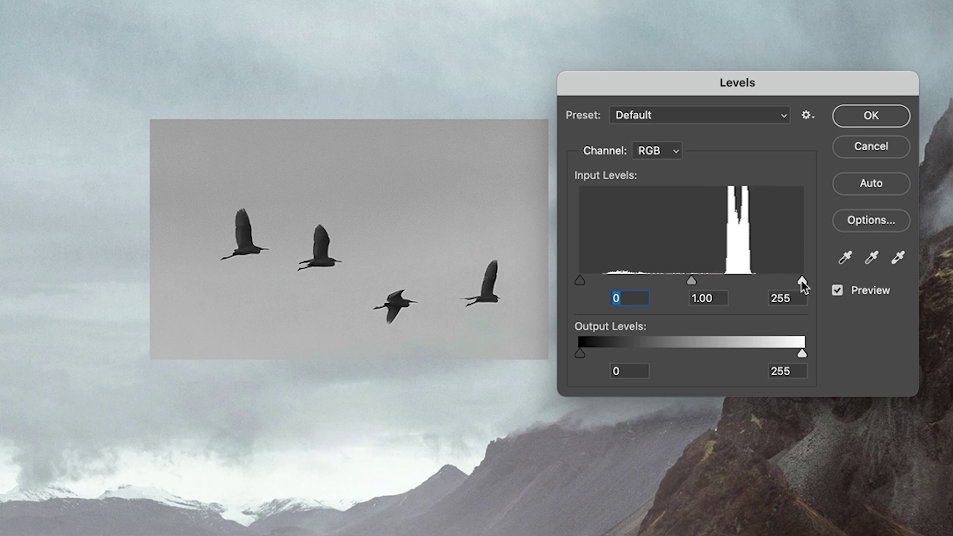
{"action": "left_click_drag", "start_coordinate": [797, 281], "coordinate": [752, 281]}
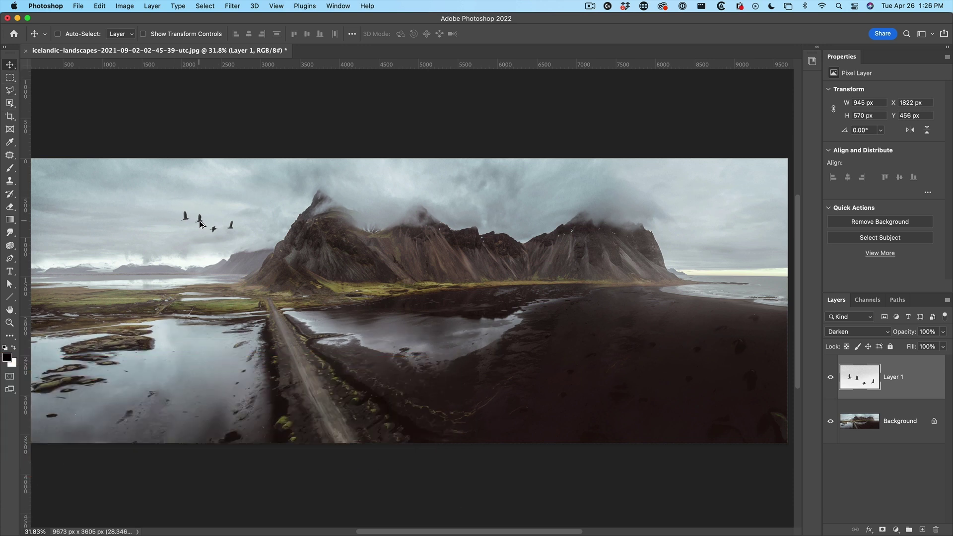
Alt-drag the bird layer to place a duplicate flock beside the original
{"action": "left_click_drag", "start_coordinate": [200, 225], "coordinate": [131, 215]}
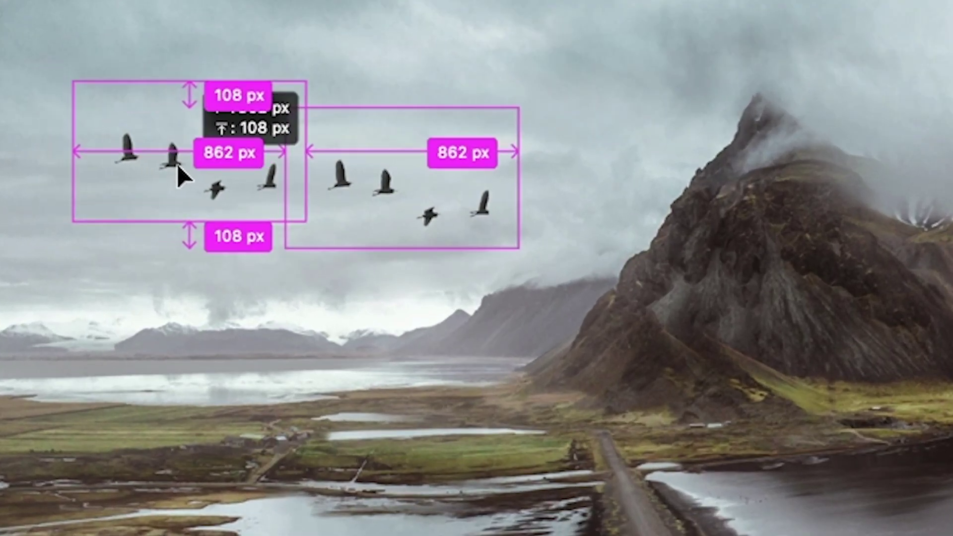